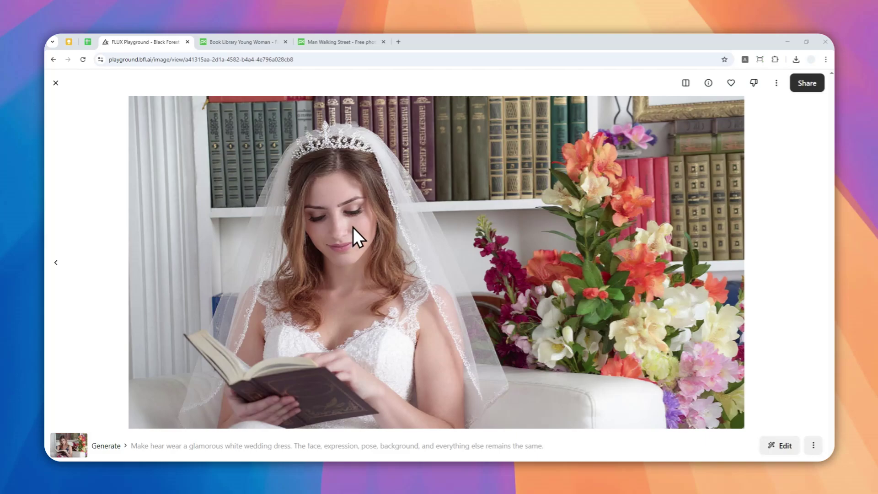
# Compare the original Pixabay reading photo, then go back to the generated bride image
pyautogui.click(247, 41)
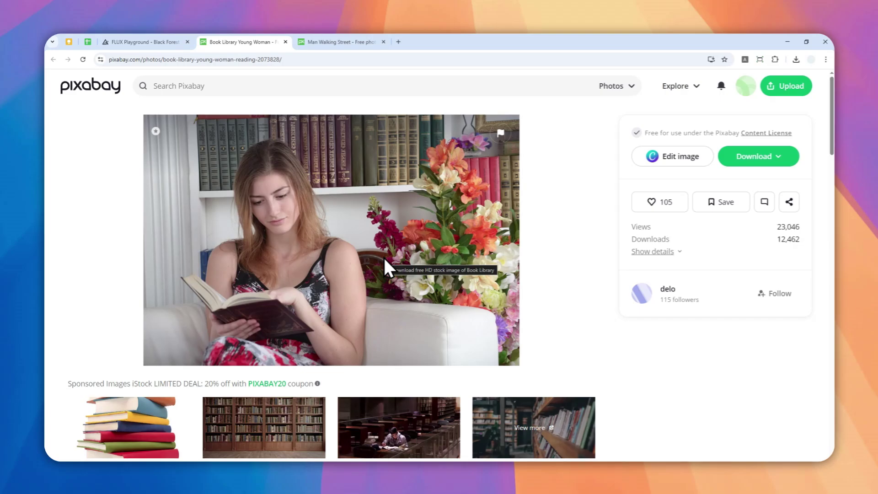
pyautogui.click(145, 42)
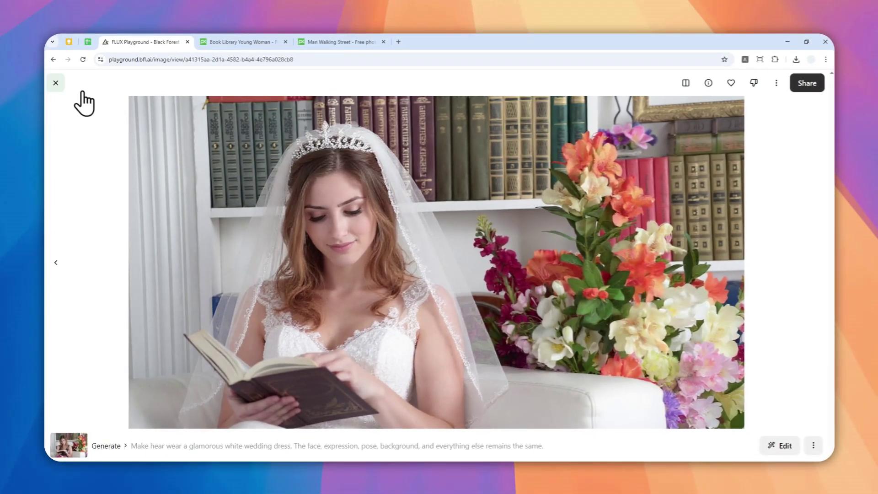
# Close the full-image view to show the four FLUX.1 Kontext [pro] wedding-dress results
pyautogui.click(56, 83)
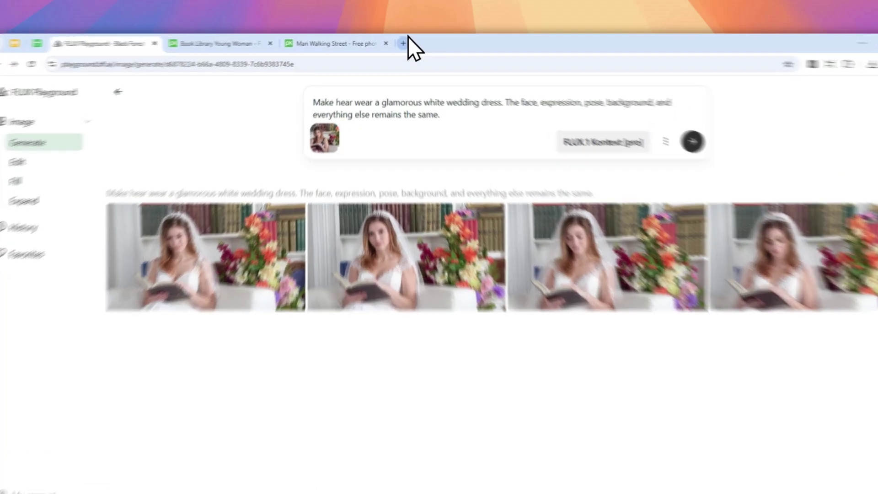
# Load playground.bfl.ai in a new tab to get an empty Generate page
pyautogui.click(398, 42)
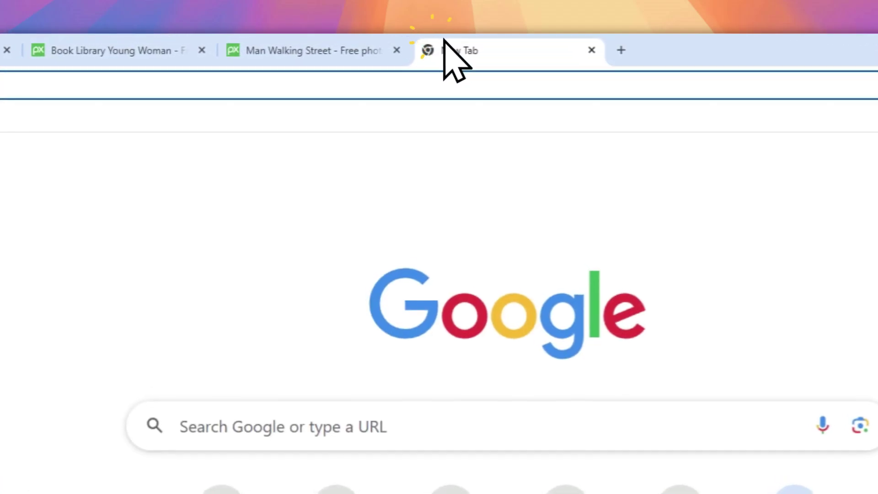
pyautogui.write('pla')
pyautogui.press('End')
pyautogui.hotkey('ctrl', 'shift', 'Left')
pyautogui.hotkey('ctrl', 'shift', 'Left')
pyautogui.hotkey('ctrl', 'shift', 'Left')
pyautogui.hotkey('ctrl', 'shift', 'Left')
pyautogui.hotkey('ctrl', 'shift', 'Left')
pyautogui.hotkey('ctrl', 'shift', 'Left')
pyautogui.hotkey('ctrl', 'shift', 'Left')
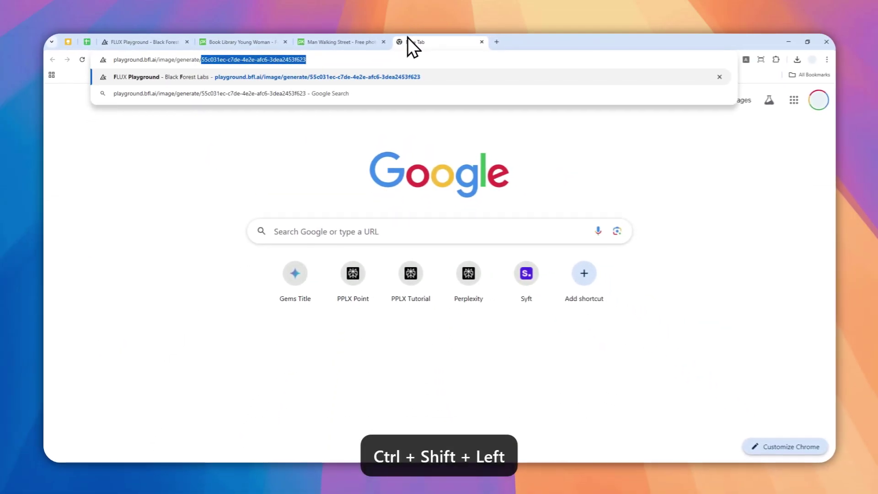
pyautogui.press('BackSpace')
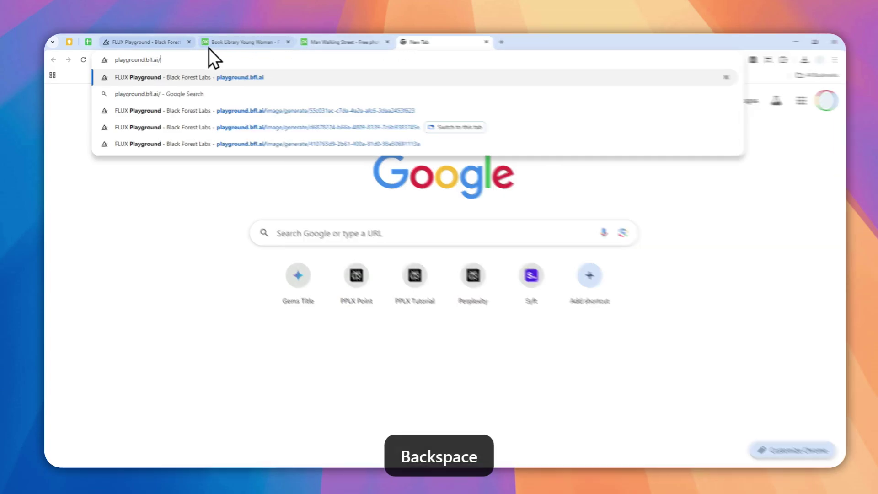
pyautogui.moveTo(163, 58); pyautogui.dragTo(92, 64)
pyautogui.click(251, 114)
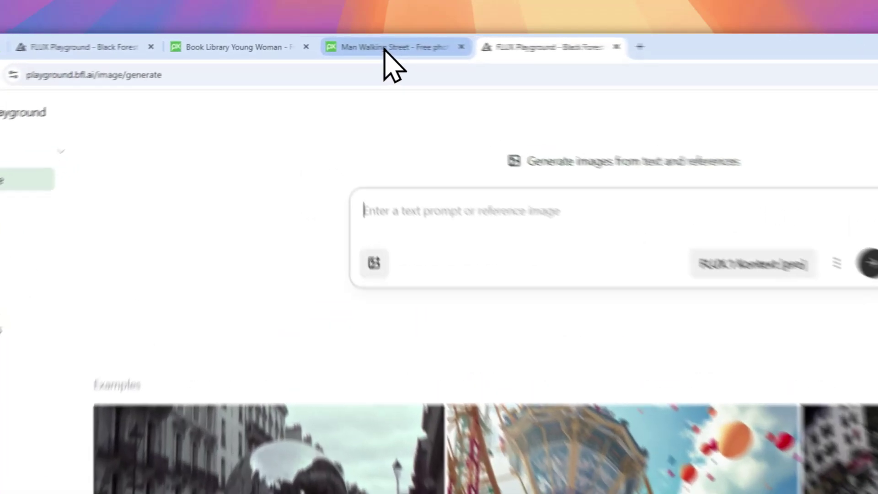
pyautogui.click(336, 41)
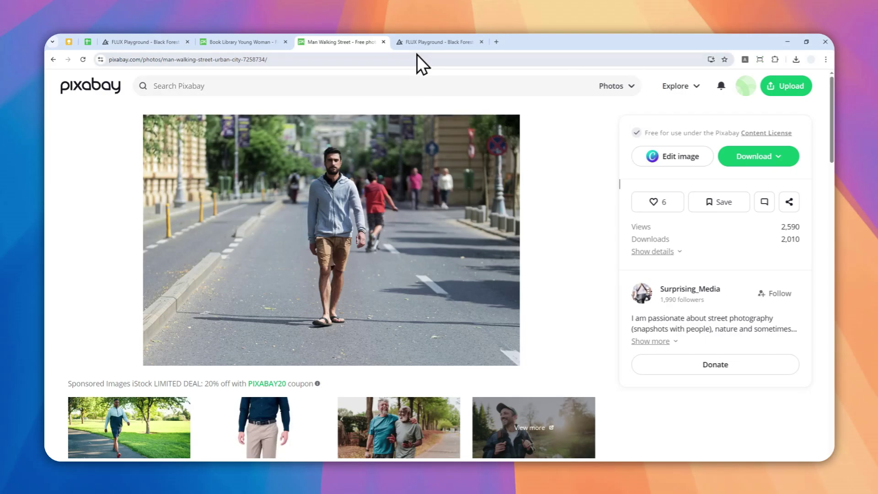
pyautogui.click(426, 42)
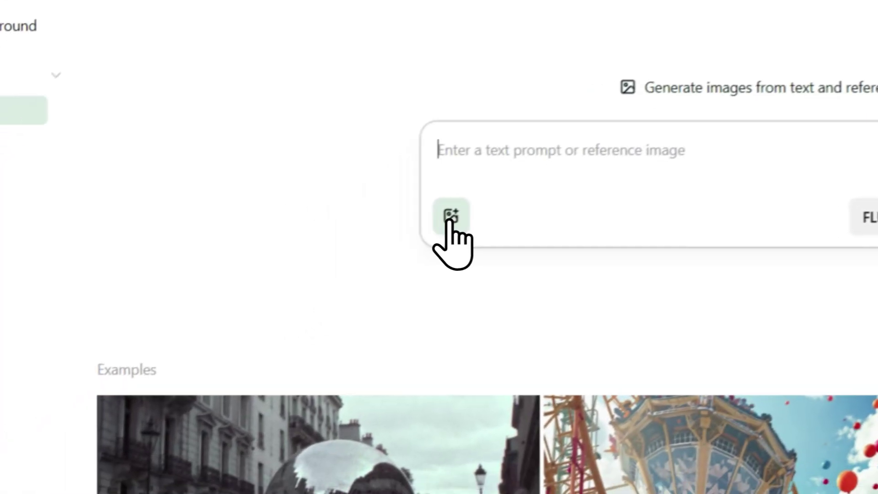
# Attach the man-7258734_1920 street photo as the prompt's reference image
pyautogui.click(451, 217)
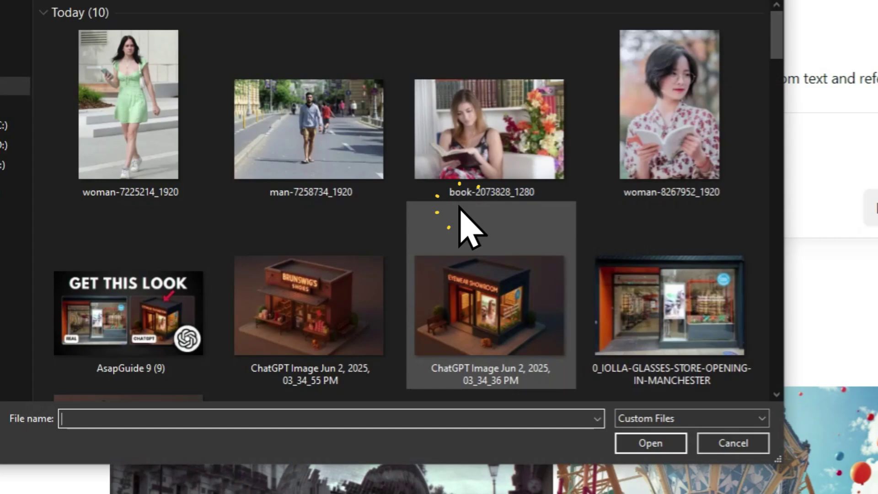
pyautogui.click(288, 149)
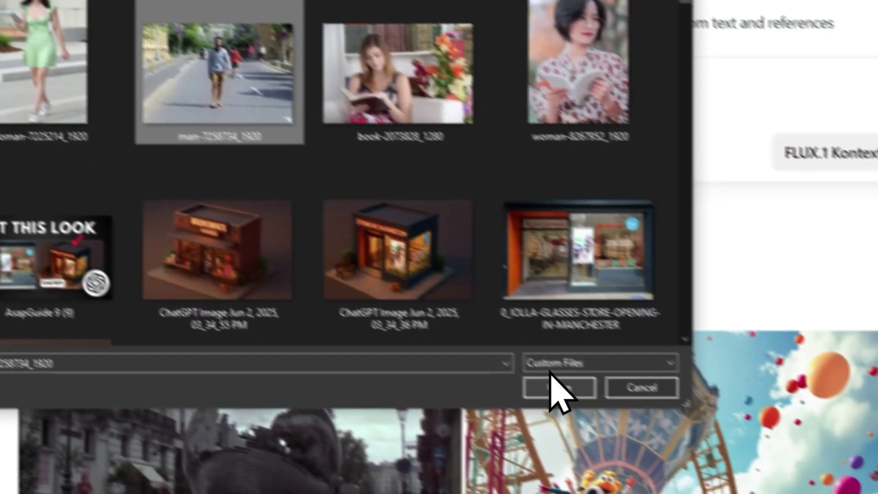
pyautogui.click(651, 443)
pyautogui.click(360, 53)
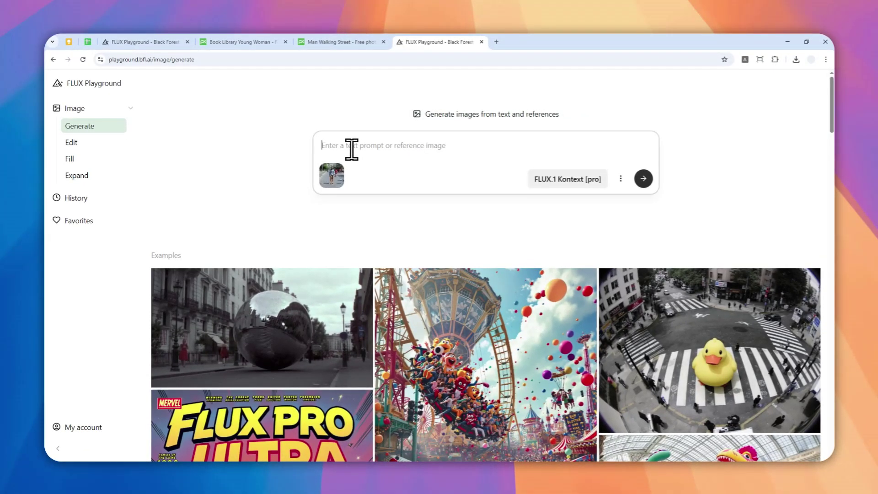
# Enter the prompt 'Make him to wear a black format office suit.'
pyautogui.write('Make him to wear a black format')
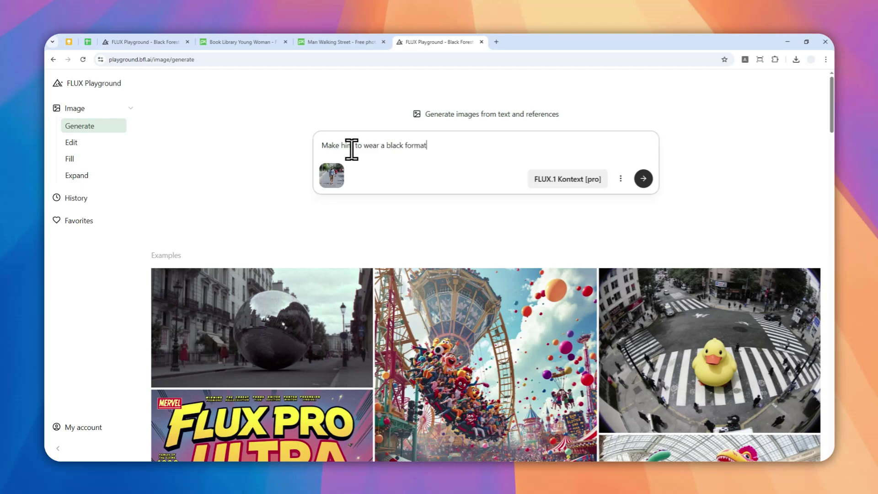
pyautogui.write(' office suite')
pyautogui.press('BackSpace')
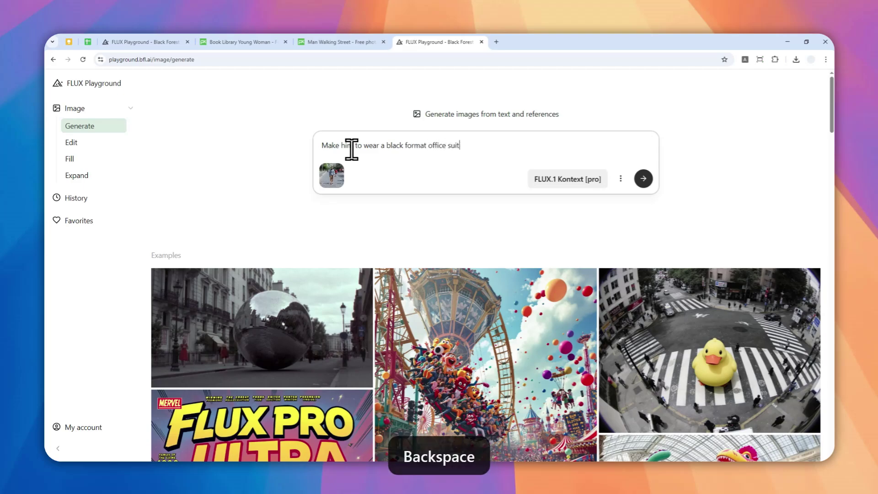
pyautogui.write('.')
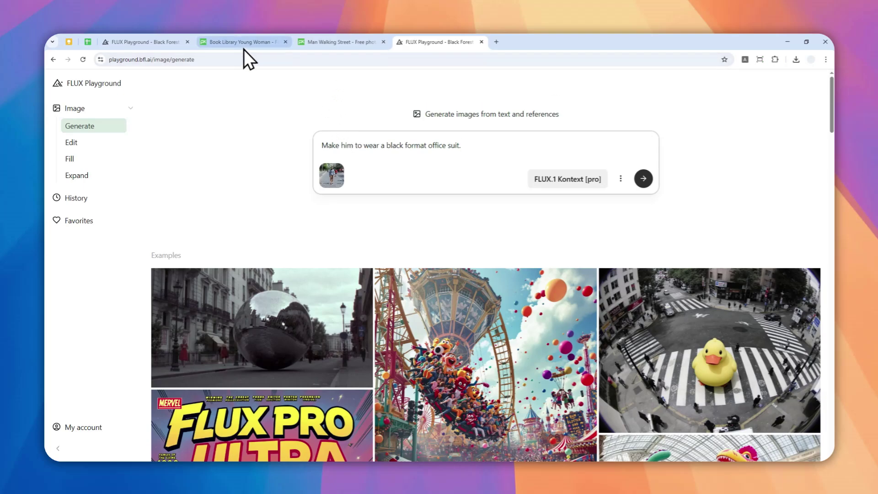
# Copy the 'everything else remains the same' sentence from the wedding-dress prompt
pyautogui.click(145, 44)
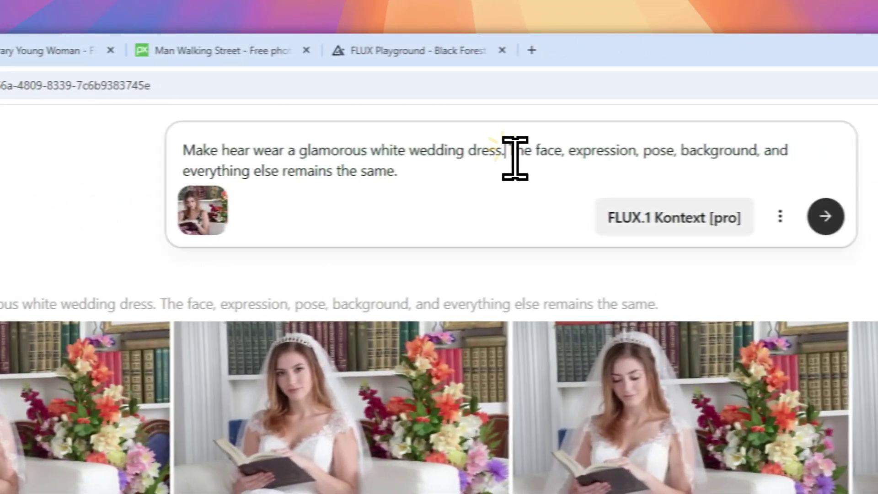
pyautogui.moveTo(484, 92); pyautogui.dragTo(542, 93)
pyautogui.moveTo(607, 168); pyautogui.dragTo(423, 177)
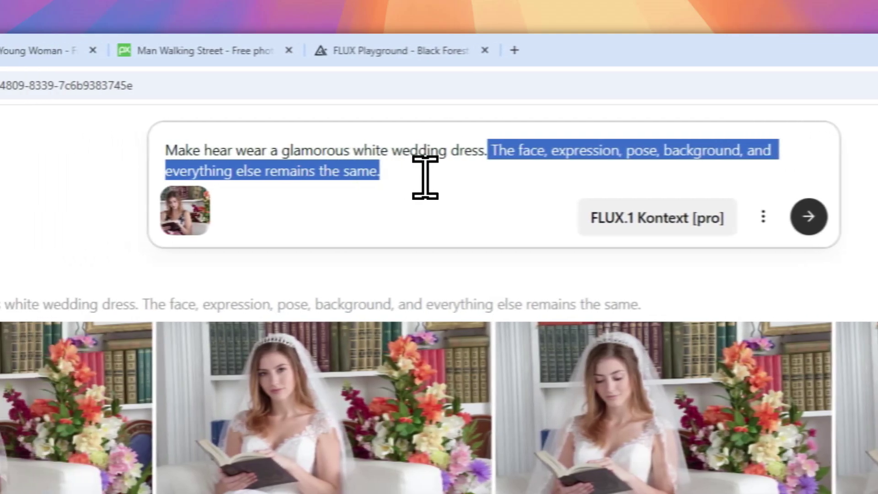
pyautogui.rightClick(340, 172)
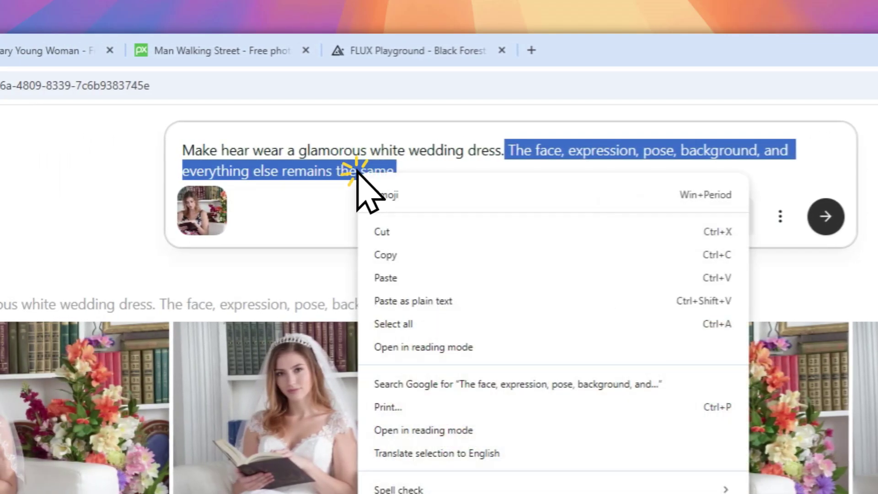
pyautogui.click(413, 253)
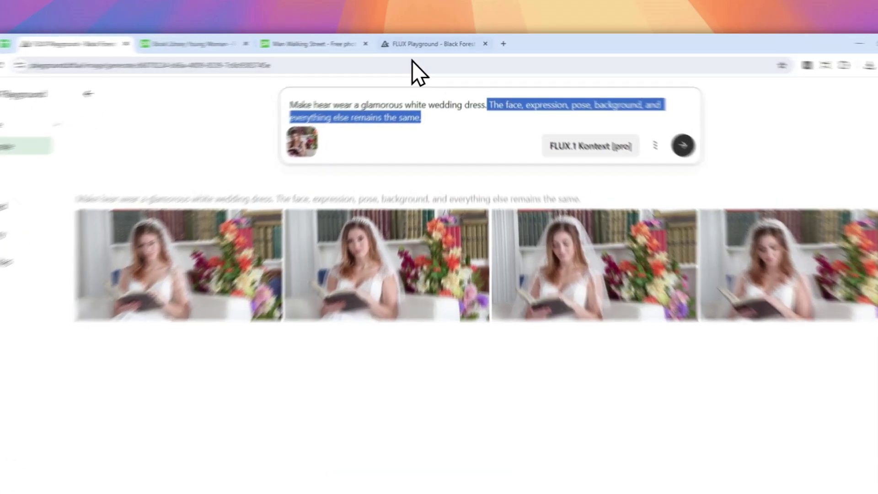
# Paste that sentence after the suit request and remove the extra space
pyautogui.click(437, 41)
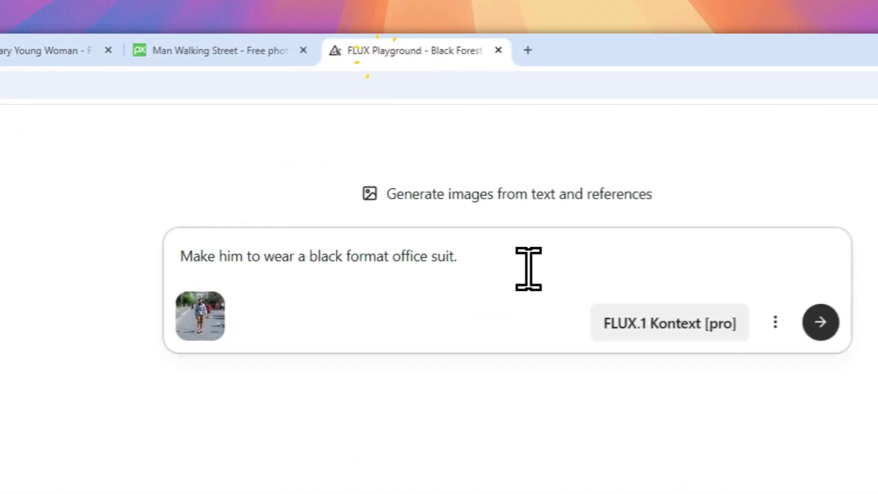
pyautogui.rightClick(487, 269)
pyautogui.click(522, 426)
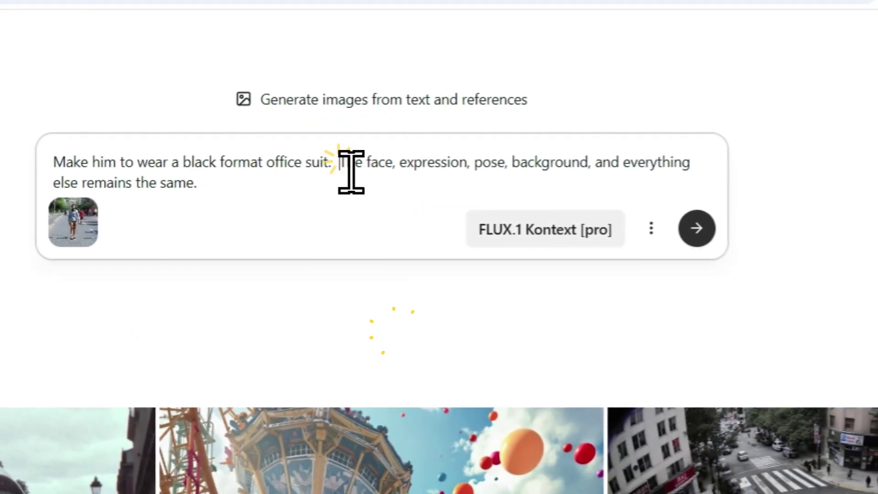
pyautogui.press('BackSpace')
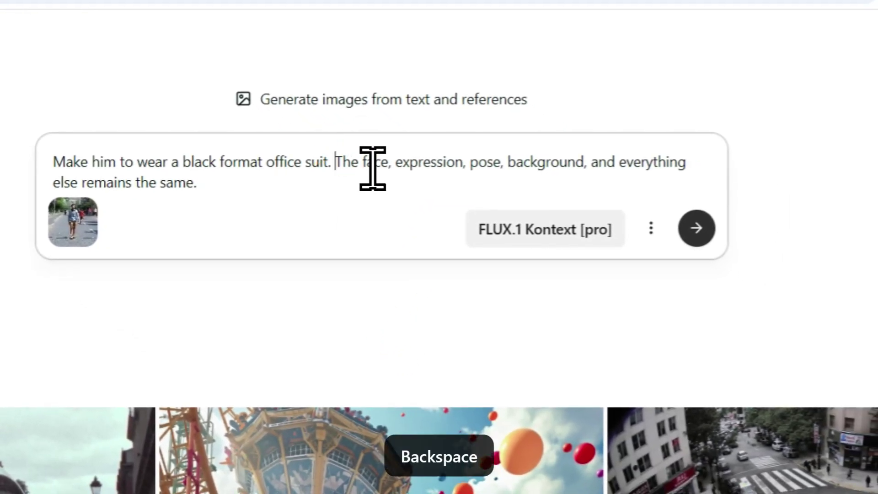
pyautogui.click(531, 231)
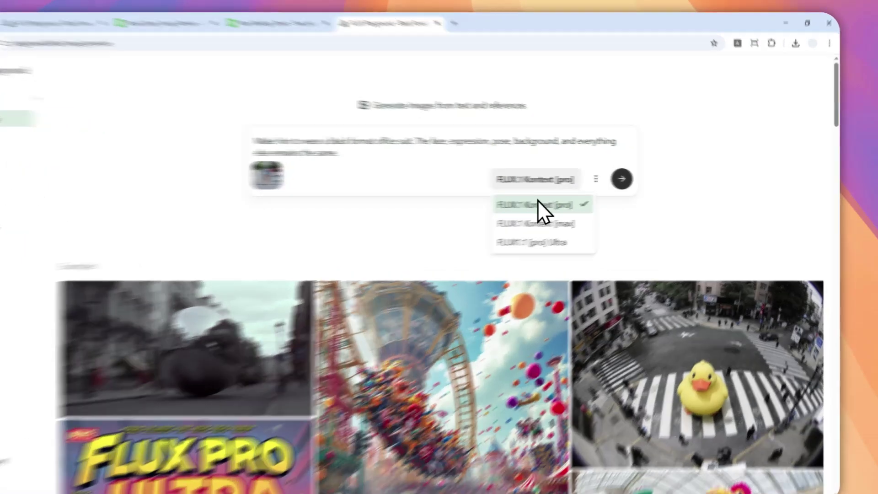
# Keep FLUX.1 Kontext [pro] with batch size 4, JPEG output and 4:3 aspect ratio
pyautogui.click(571, 201)
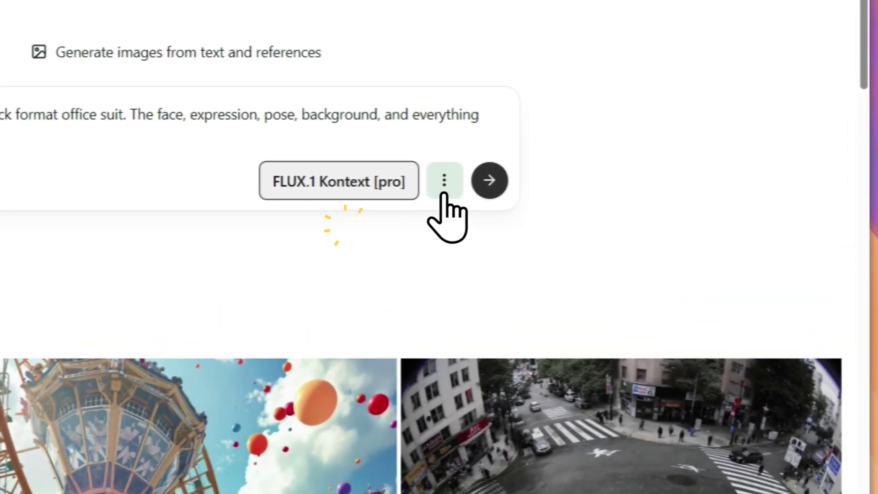
pyautogui.click(443, 183)
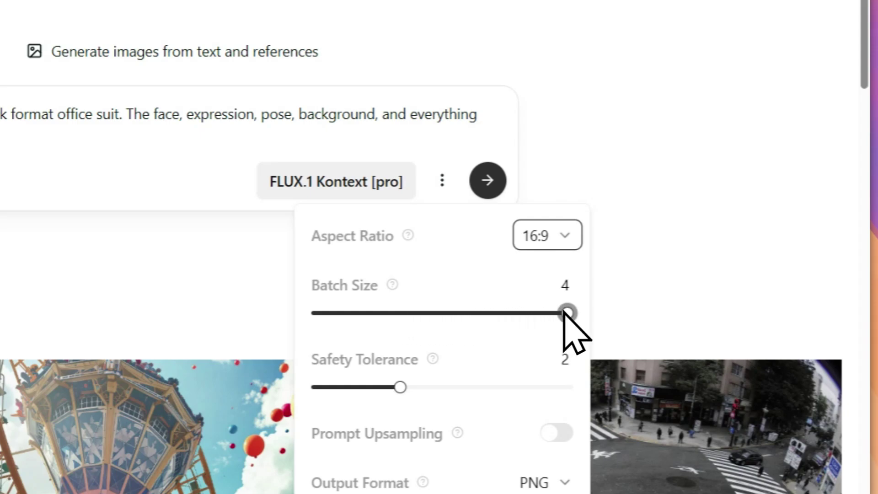
pyautogui.moveTo(565, 311); pyautogui.dragTo(549, 304)
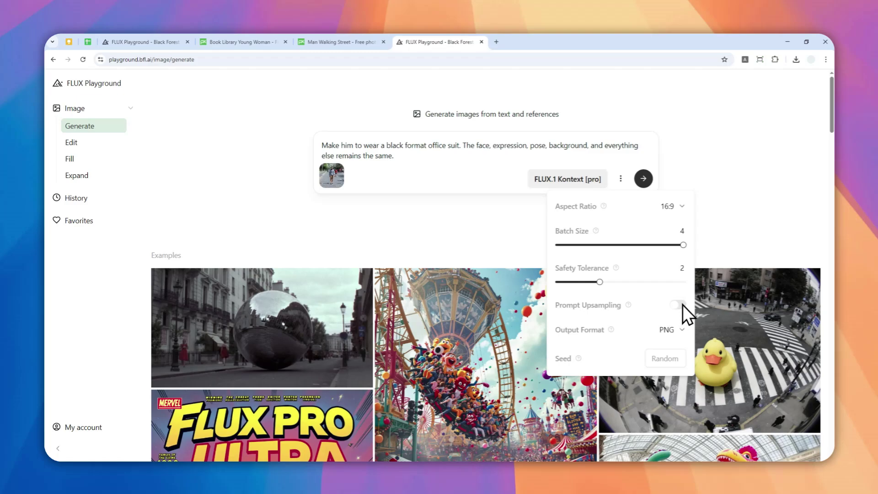
pyautogui.click(667, 330)
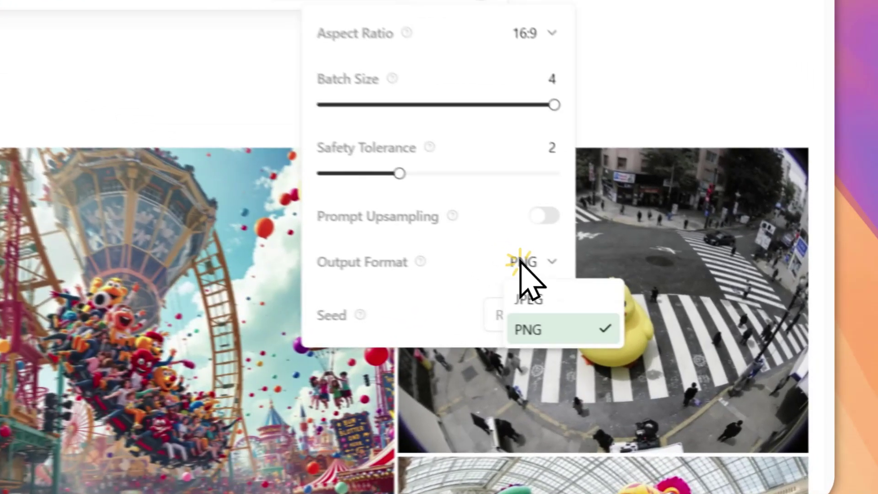
pyautogui.click(676, 346)
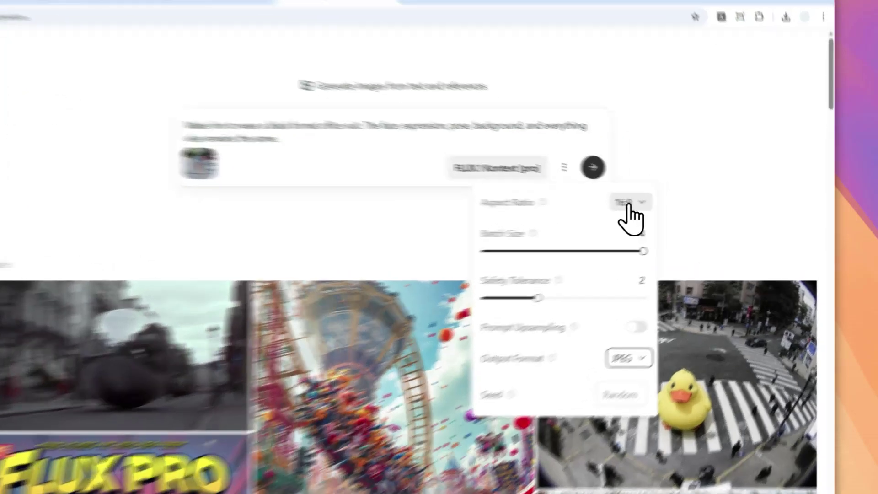
pyautogui.click(669, 206)
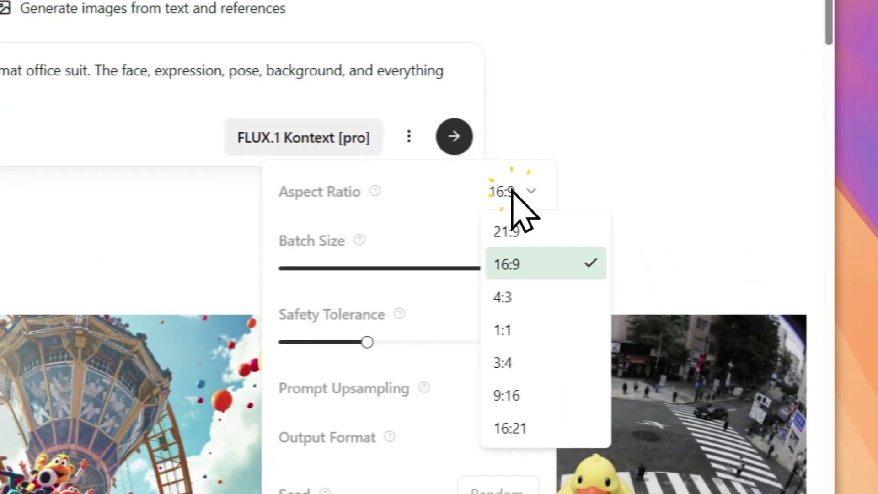
pyautogui.click(517, 297)
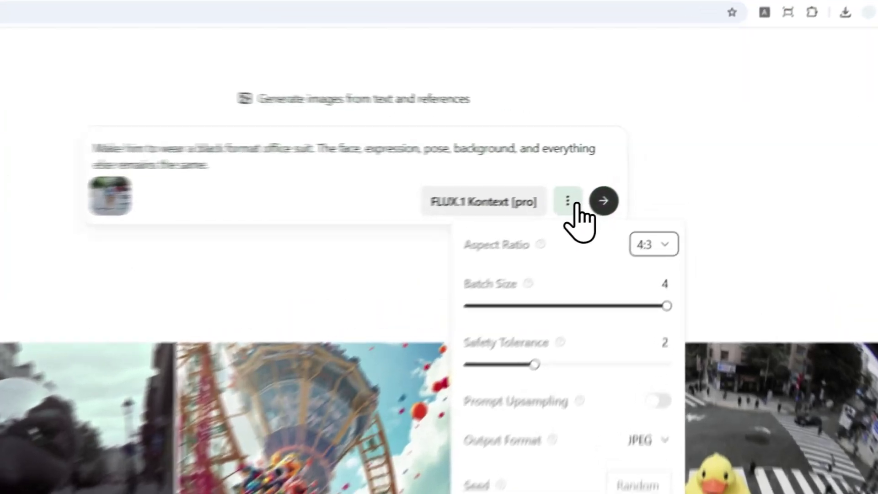
# Submit the black office suit prompt and wait for the four results
pyautogui.click(642, 180)
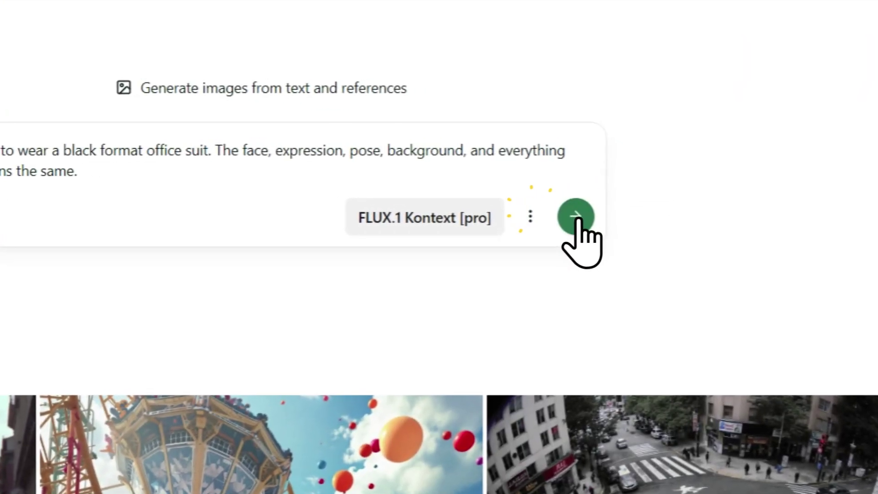
pyautogui.click(573, 224)
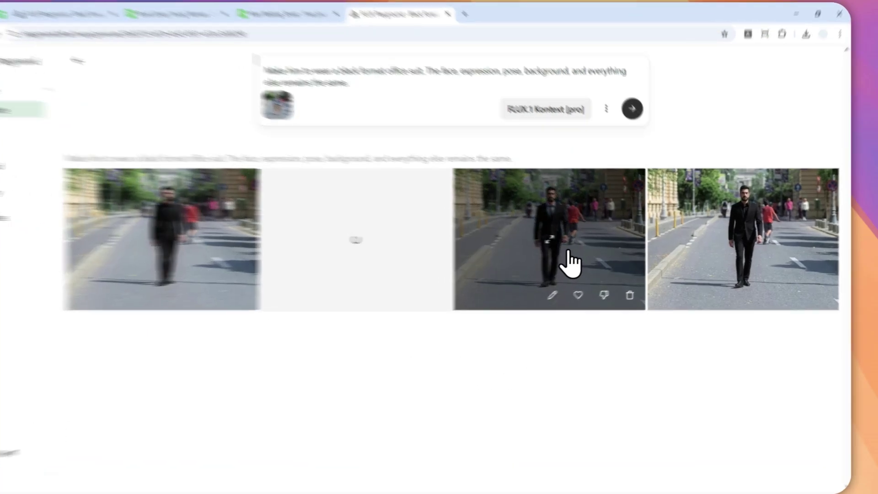
# View the third suit result full size, compare it with the Pixabay original, check download options
pyautogui.click(570, 252)
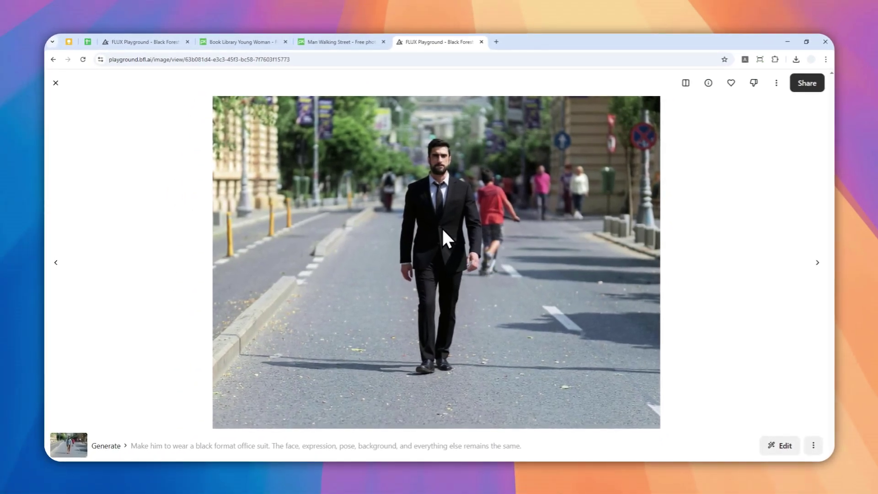
pyautogui.click(341, 42)
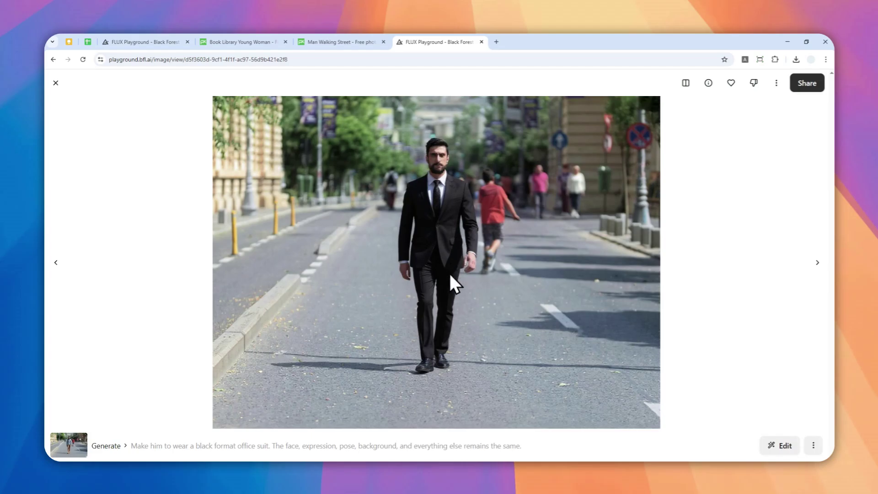
pyautogui.rightClick(516, 218)
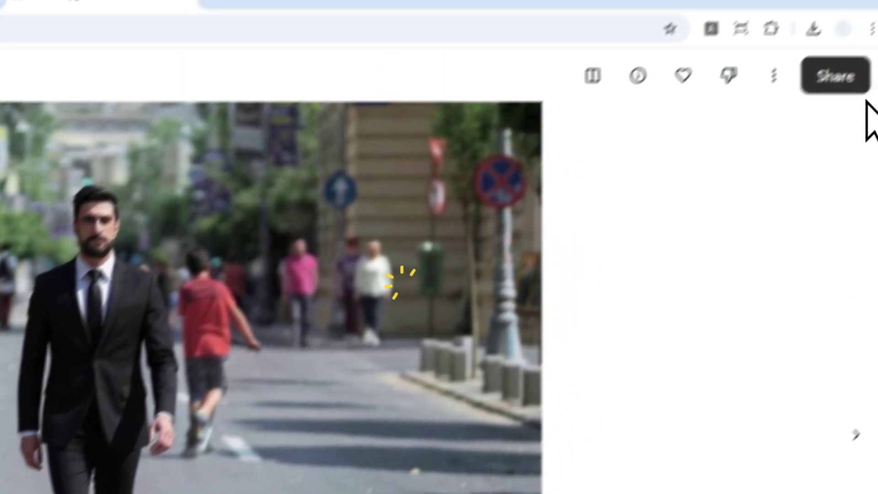
pyautogui.click(842, 6)
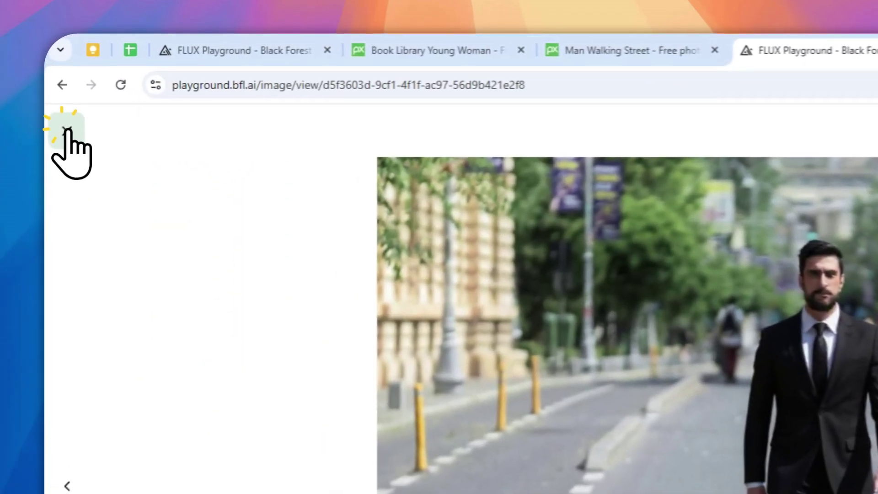
# Close the suit view and open the third wedding-dress result in the first tab
pyautogui.click(55, 82)
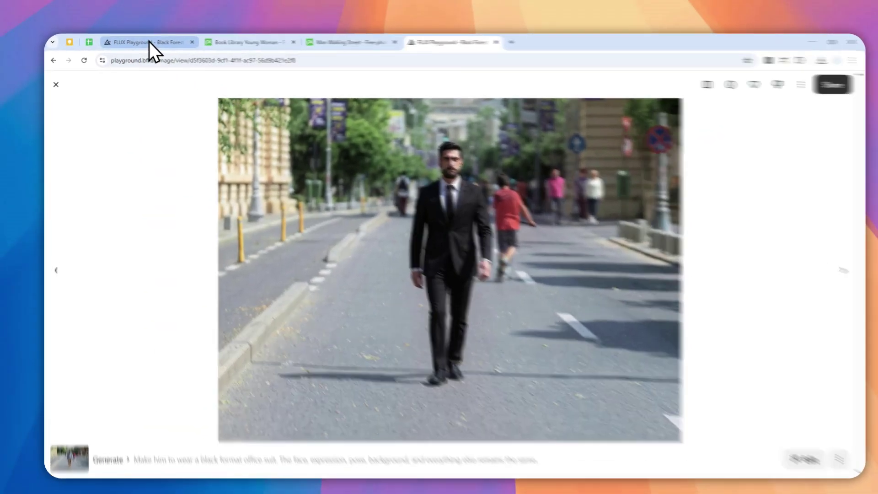
pyautogui.click(145, 41)
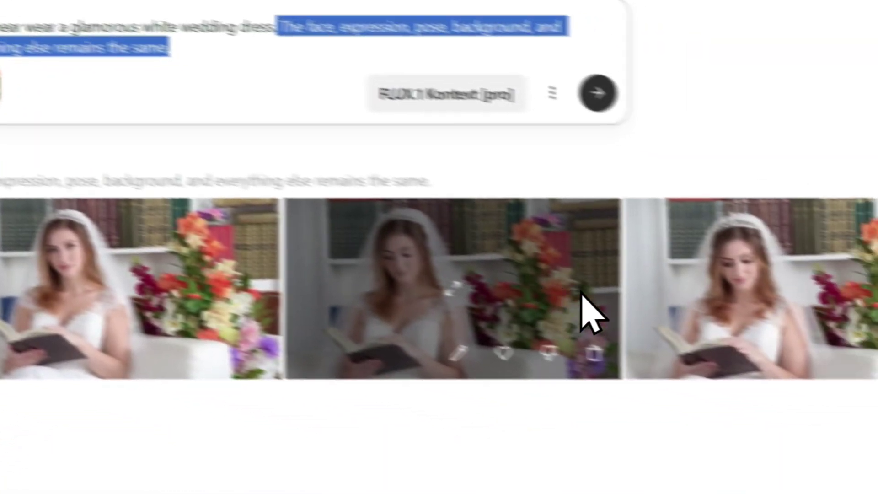
pyautogui.click(599, 277)
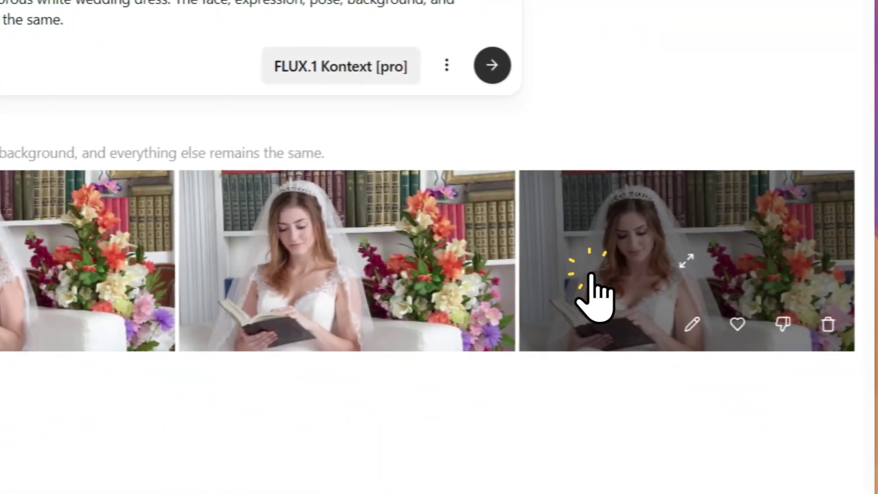